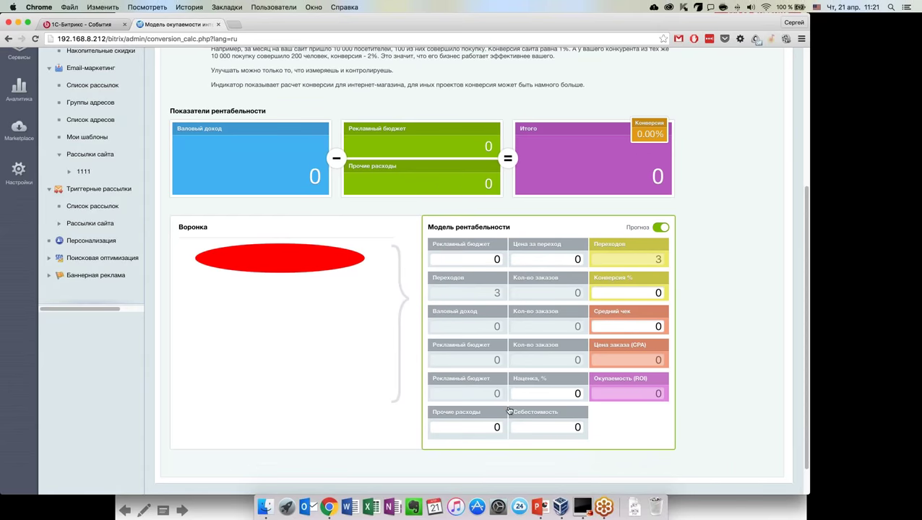
# Set the forecast's advertising budget (Рекламный бюджет) to 100000 and the price per visit (Цена за переход) to 5
pyautogui.doubleClick(496, 258)
pyautogui.write('100000')
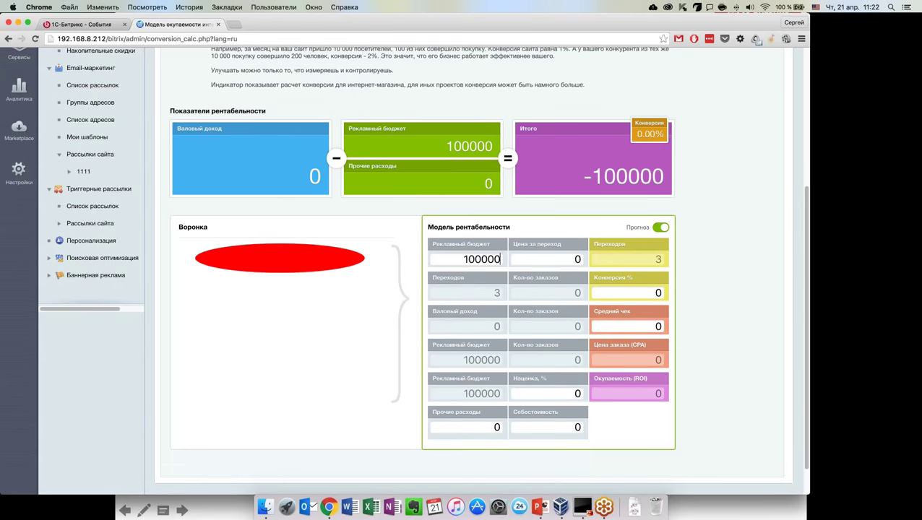
pyautogui.doubleClick(579, 259)
pyautogui.write('5')
# Set the forecast's conversion (Конверсия %) to 0.9 and the average check (Средний чек) to 1500
pyautogui.doubleClick(659, 292)
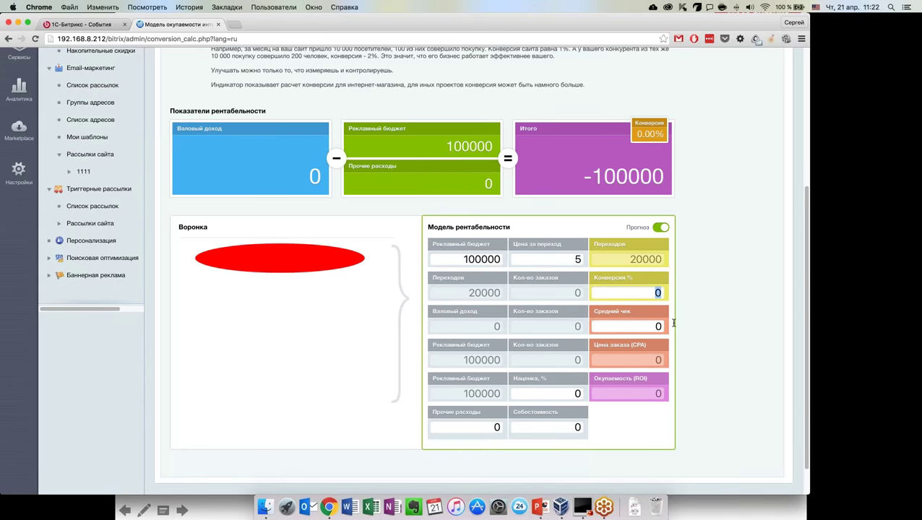
pyautogui.click(659, 293)
pyautogui.write('9')
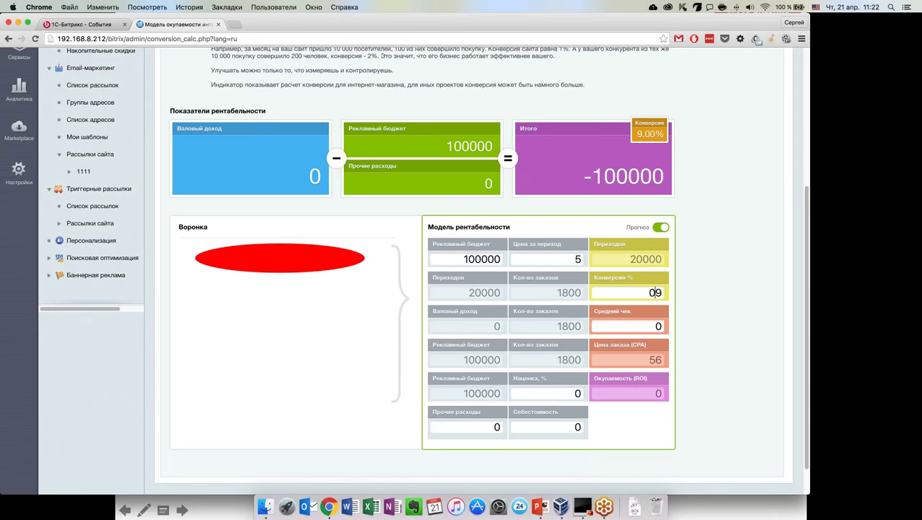
pyautogui.write('.')
pyautogui.doubleClick(666, 326)
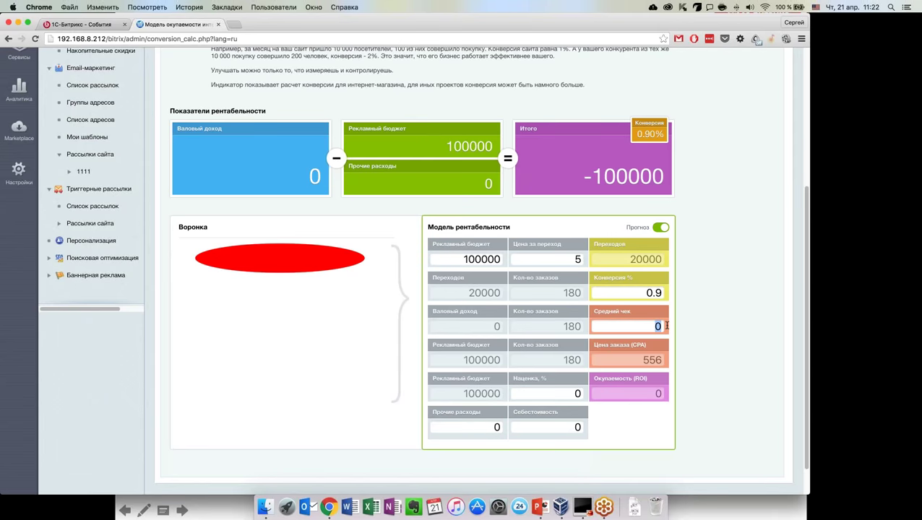
pyautogui.write('1500')
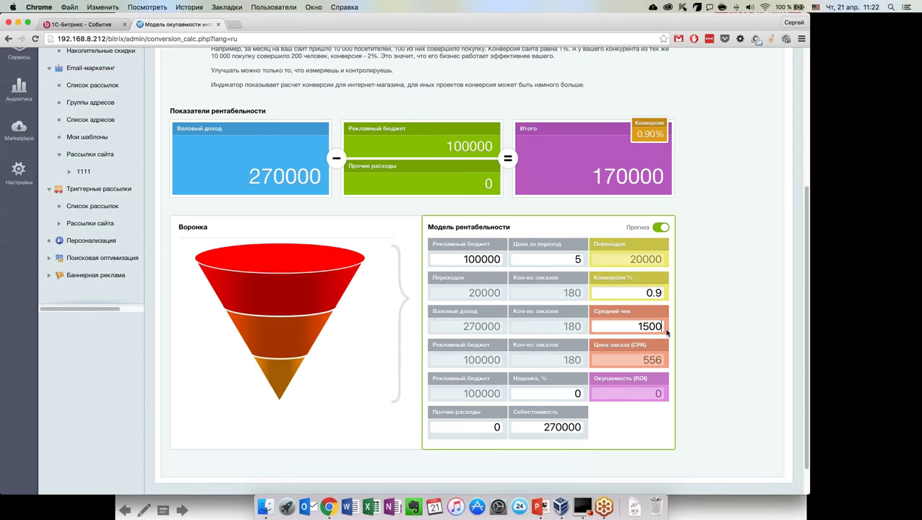
# Set the other expenses (Прочие расходы) in the profitability model to 30000
pyautogui.click(481, 427)
pyautogui.write('3')
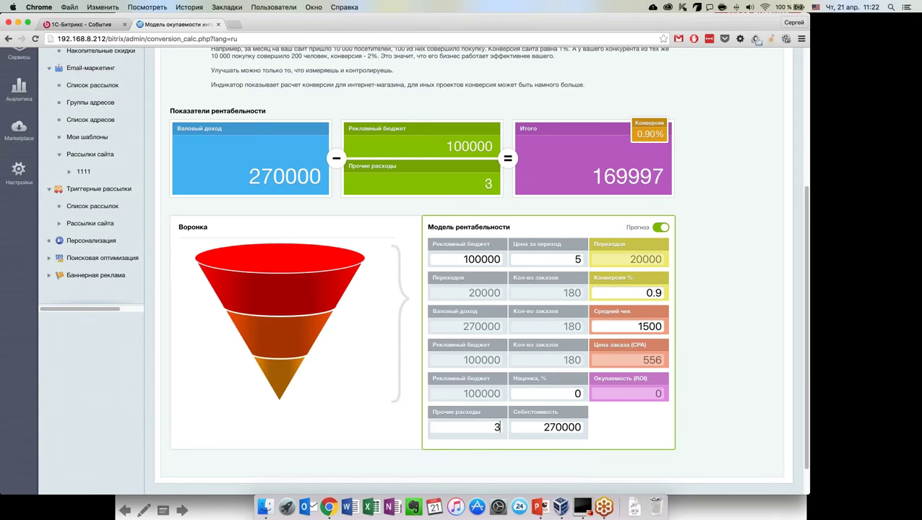
pyautogui.write('0000')
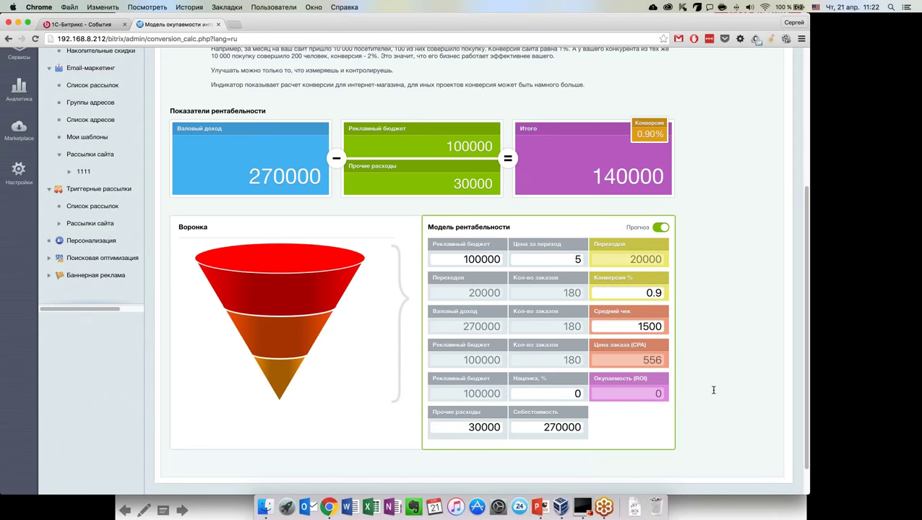
# Set the markup (Наценка, %) to 10 and briefly highlight the first digits of the total (Итого)
pyautogui.doubleClick(579, 394)
pyautogui.write('10')
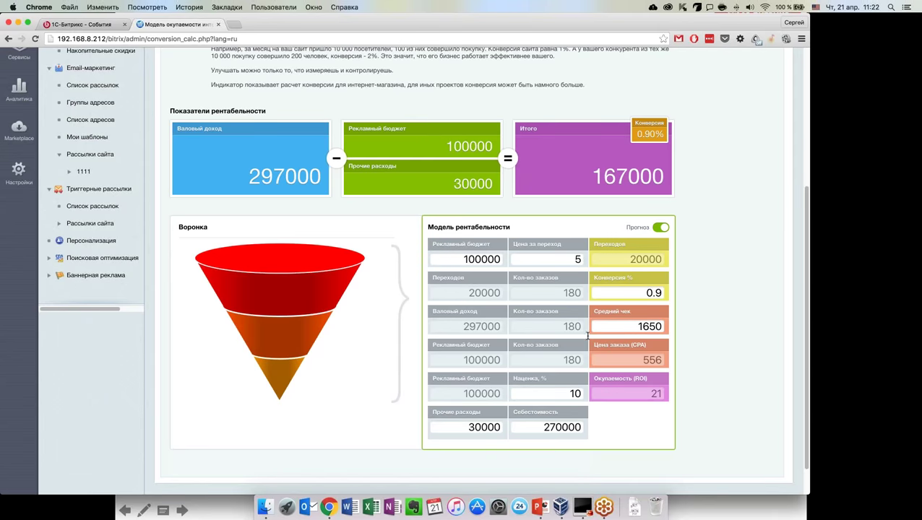
pyautogui.moveTo(585, 182); pyautogui.dragTo(627, 181)
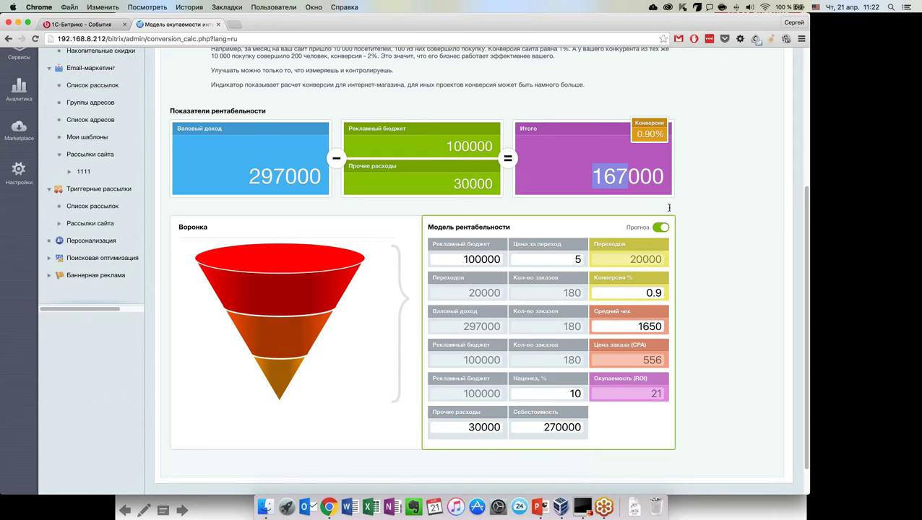
pyautogui.click(741, 240)
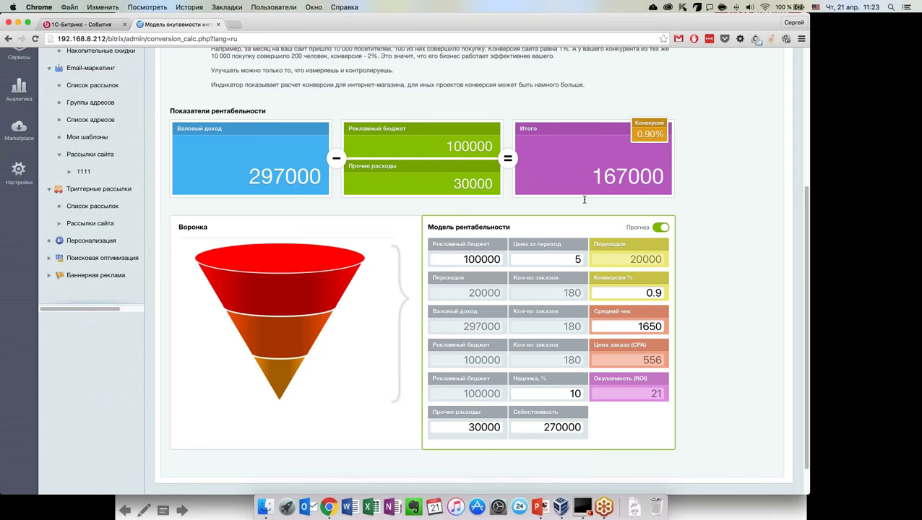
# Change the other expenses (Прочие расходы) in the profitability model to 120000
pyautogui.click(474, 428)
pyautogui.press('BackSpace')
pyautogui.write('6')
pyautogui.press('BackSpace')
pyautogui.write('12')
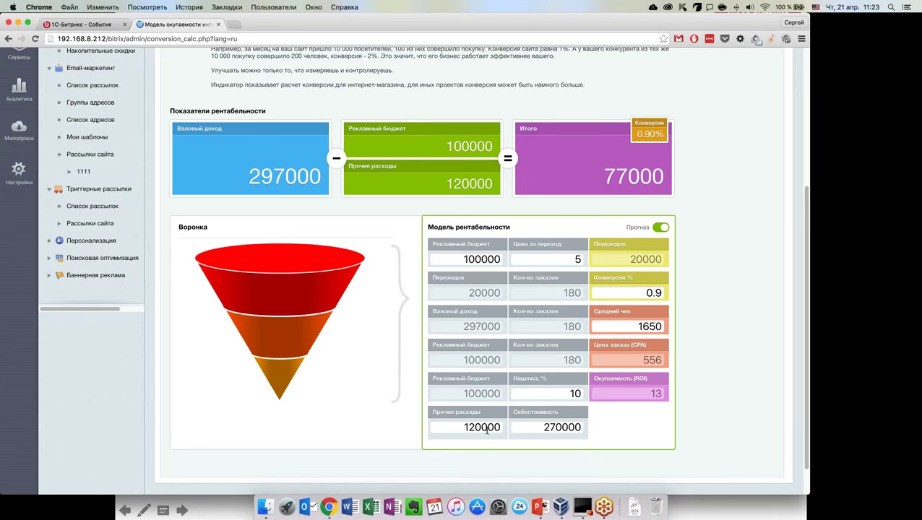
# Try a 5 % markup in the profitability model and return it to 10 %
pyautogui.doubleClick(575, 394)
pyautogui.write('5')
pyautogui.doubleClick(582, 394)
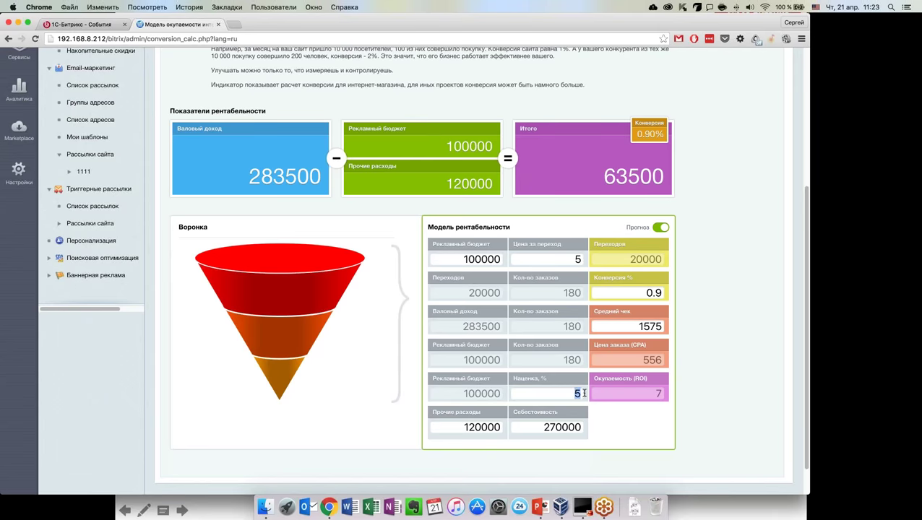
pyautogui.write('10')
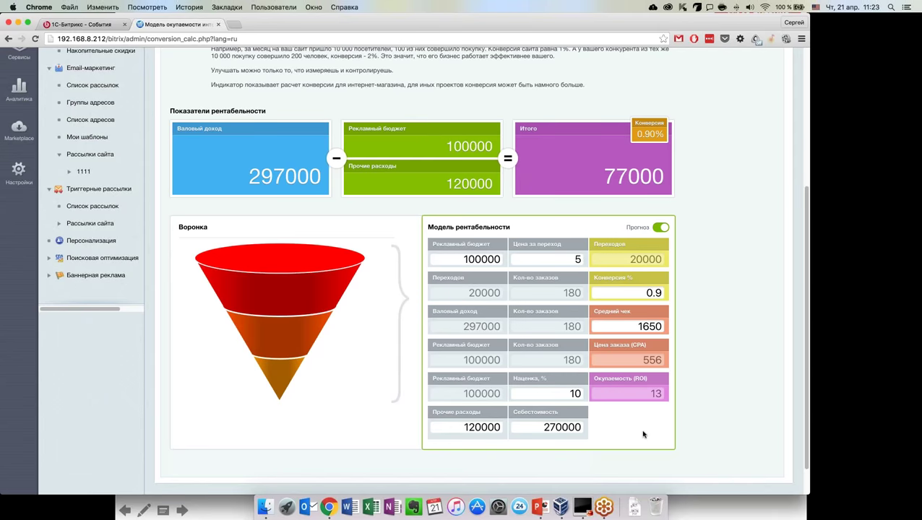
# Raise the advertising budget (Рекламный бюджет) in the profitability model to 200000
pyautogui.click(465, 259)
pyautogui.press('BackSpace')
pyautogui.write('2')
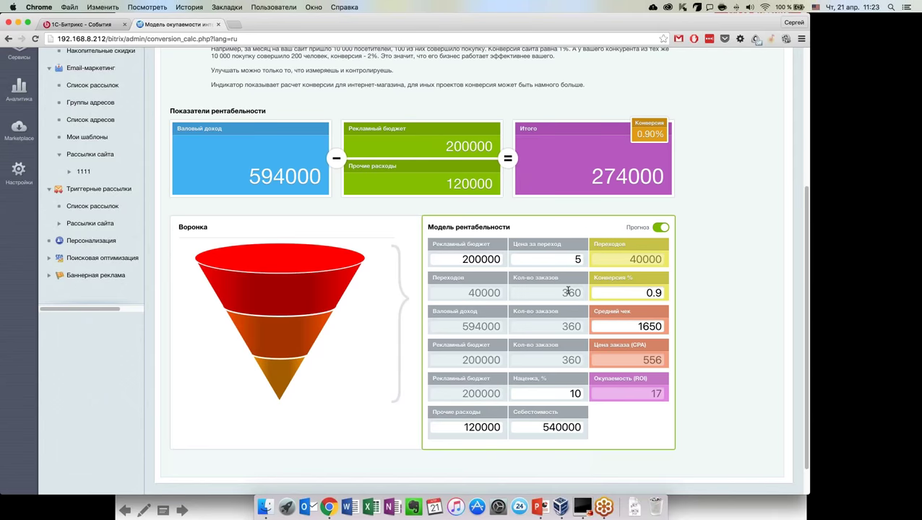
# Set the price per visit (Цена за переход) to 7 and the conversion to 1 %
pyautogui.moveTo(571, 261); pyautogui.dragTo(587, 260)
pyautogui.write('7')
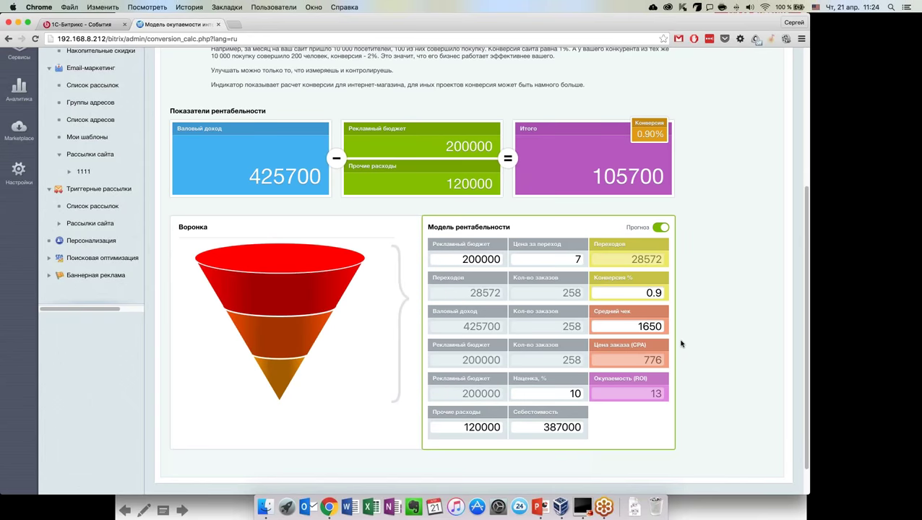
pyautogui.doubleClick(654, 293)
pyautogui.write('1')
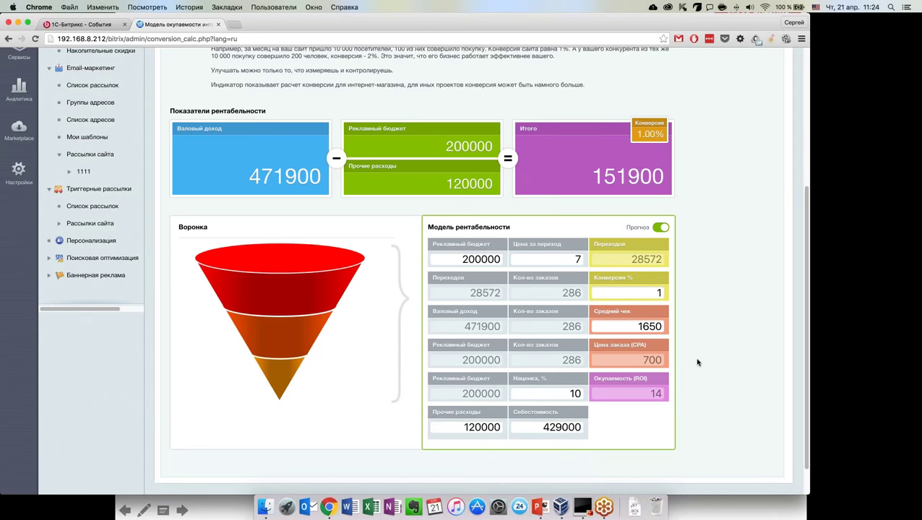
# Try a conversion of 2 % in the forecast and return it to 1 %
pyautogui.press('BackSpace')
pyautogui.write('2')
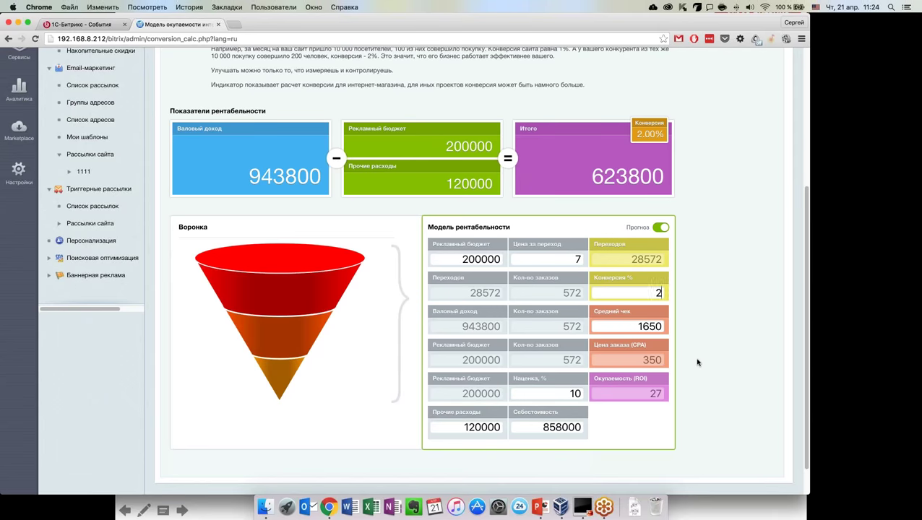
pyautogui.press('BackSpace')
pyautogui.write('1')
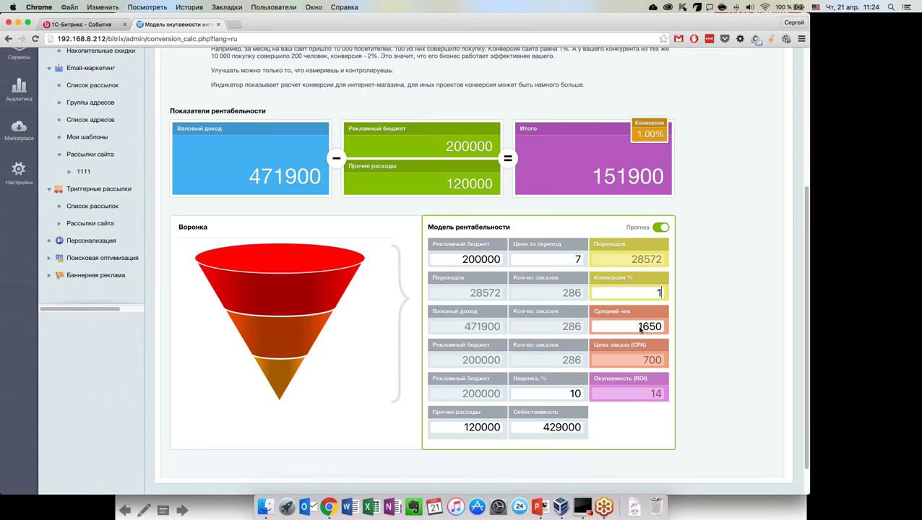
# Set the average check (Средний чек) to 2000 and view the site's conversion scale
pyautogui.moveTo(639, 329); pyautogui.dragTo(656, 327)
pyautogui.write('2000')
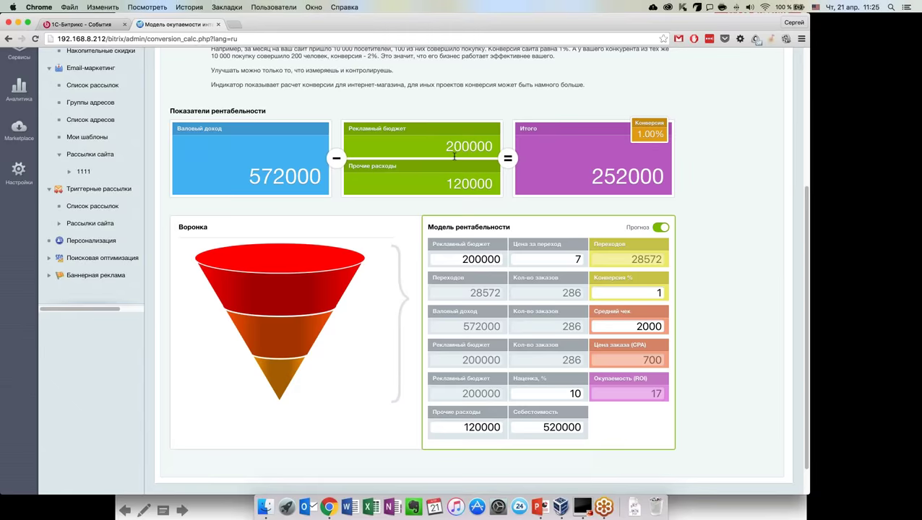
pyautogui.scroll(5, 454, 156)
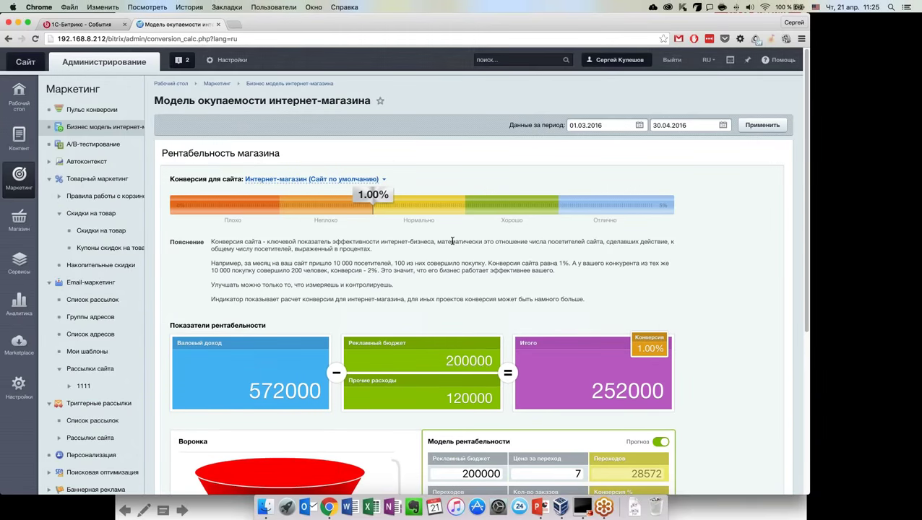
# Set the conversion (Конверсия %) in the profitability model to 2.4
pyautogui.scroll(-1, 449, 239)
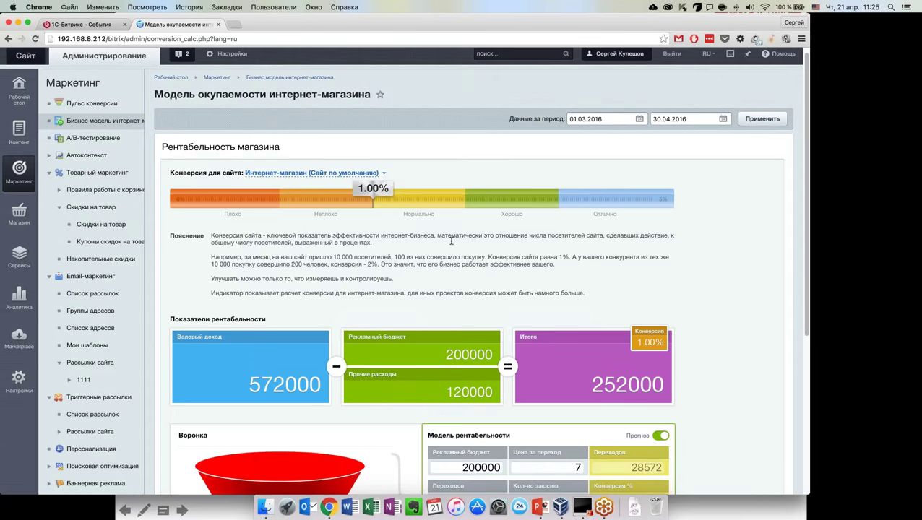
pyautogui.scroll(-3, 451, 240)
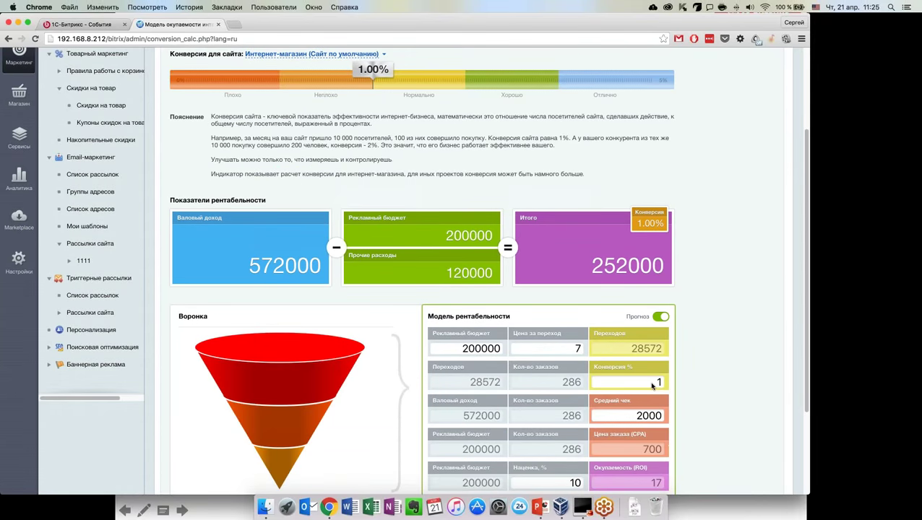
pyautogui.doubleClick(656, 381)
pyautogui.write('24')
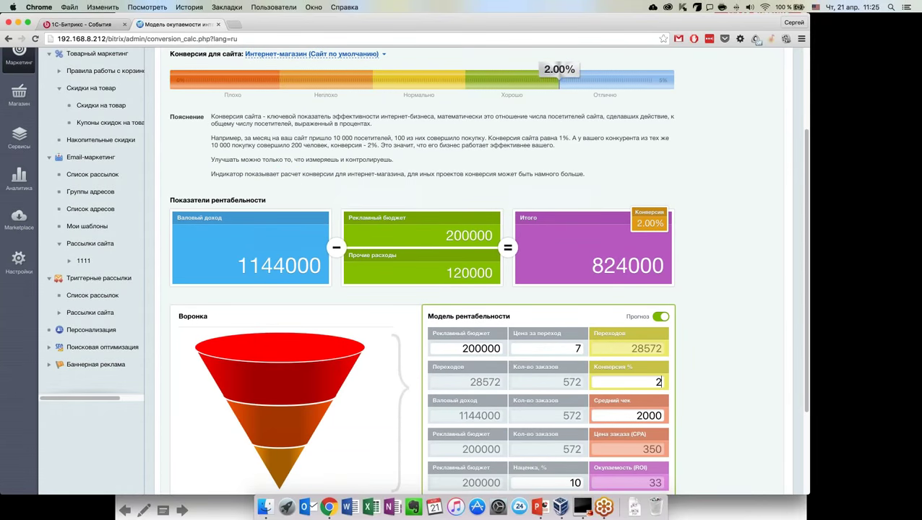
pyautogui.click(654, 382)
pyautogui.write(',4')
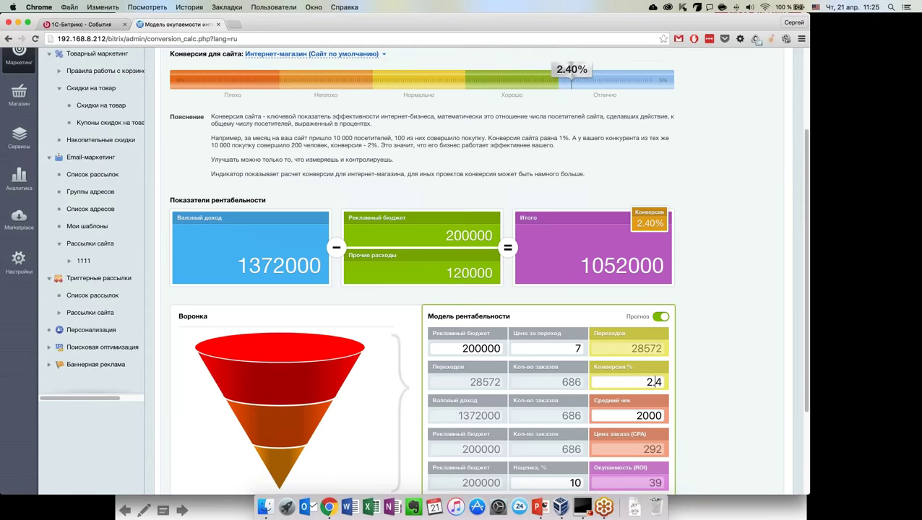
# Turn off the forecast mode (Прогноз) of the profitability model and view the model without it
pyautogui.scroll(-1, 686, 372)
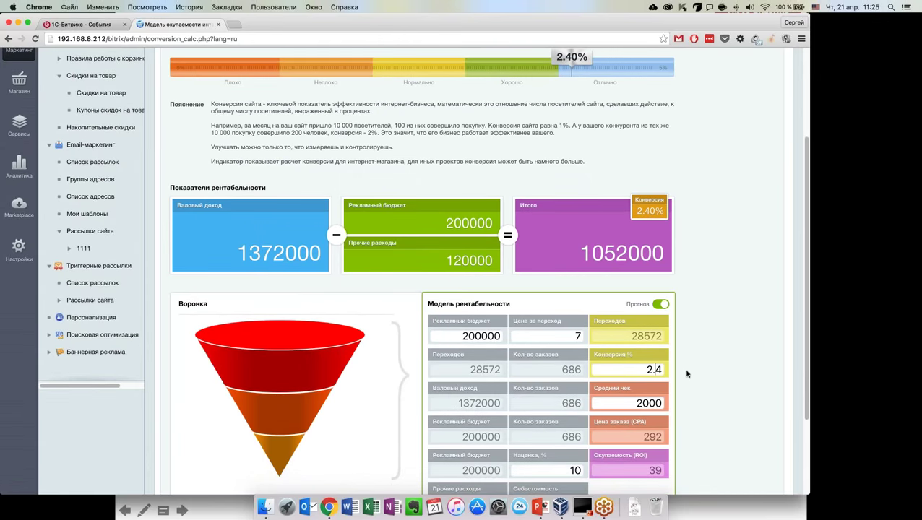
pyautogui.scroll(1, 687, 374)
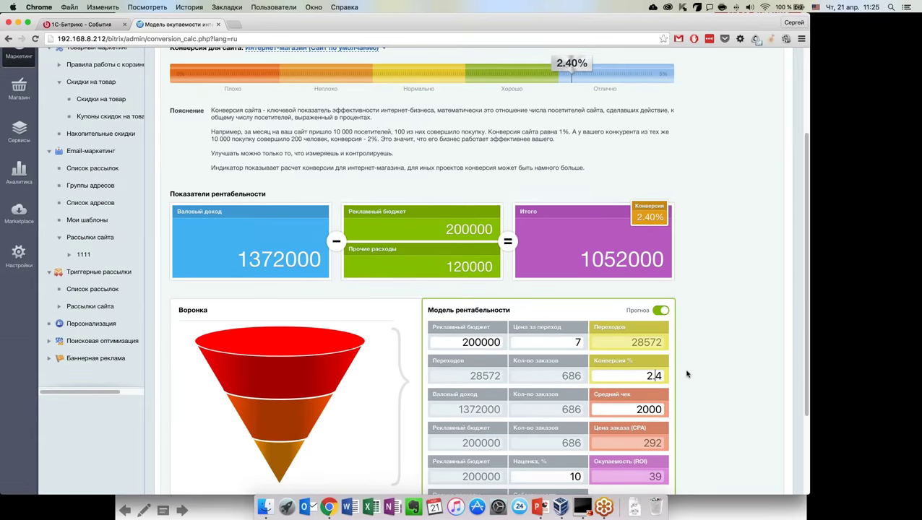
pyautogui.scroll(-2, 688, 377)
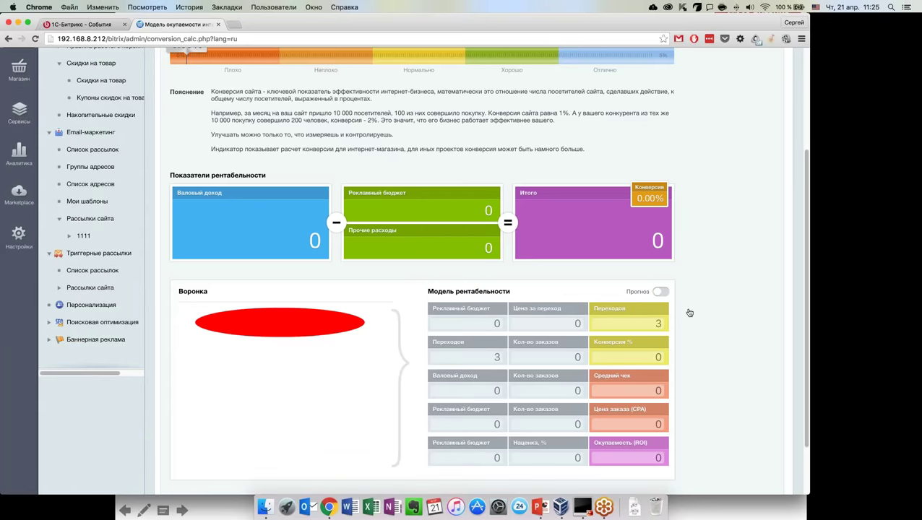
pyautogui.scroll(-1, 489, 298)
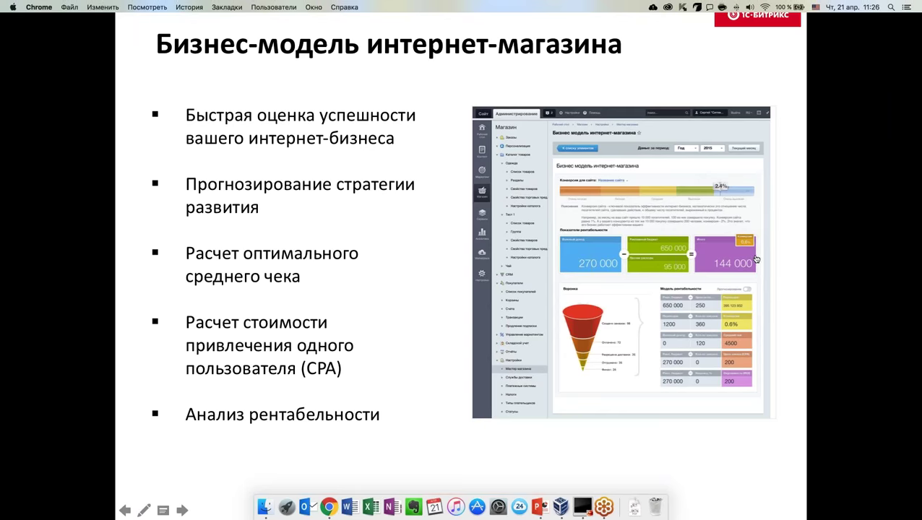
pyautogui.press('Right')
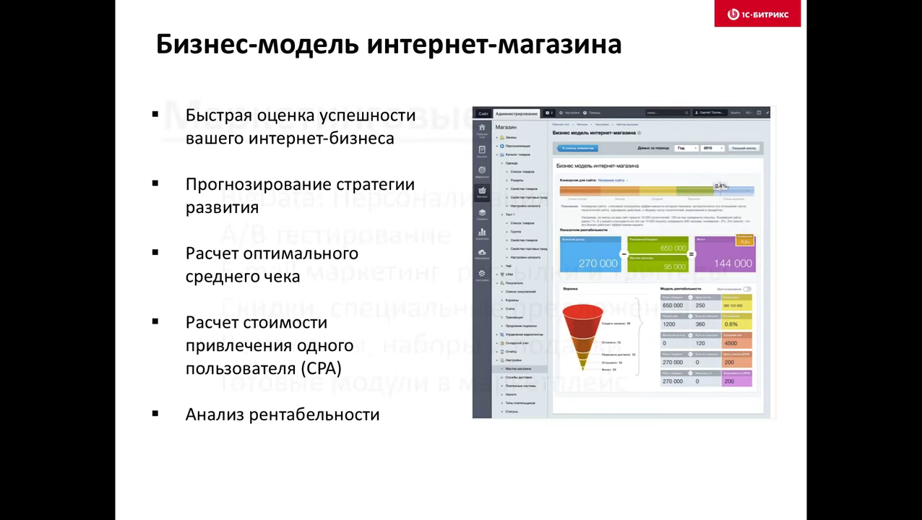
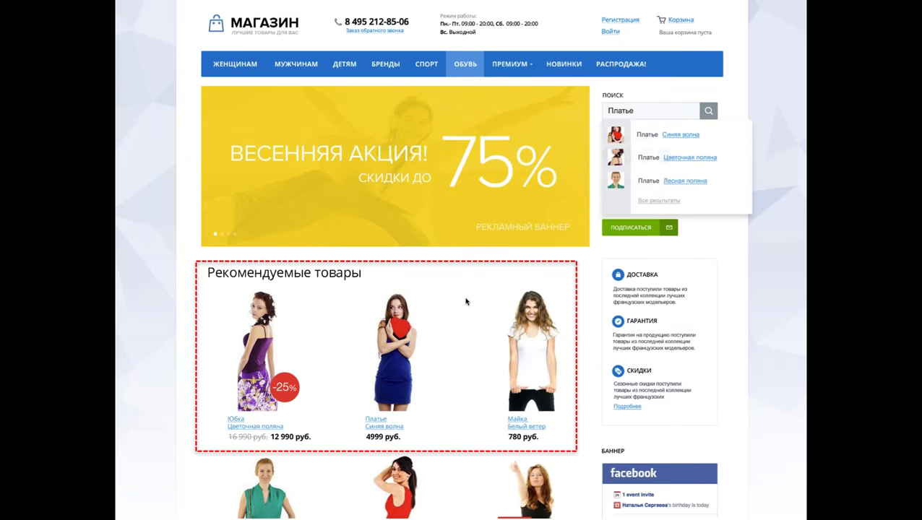
pyautogui.press('Right')
pyautogui.press('Left')
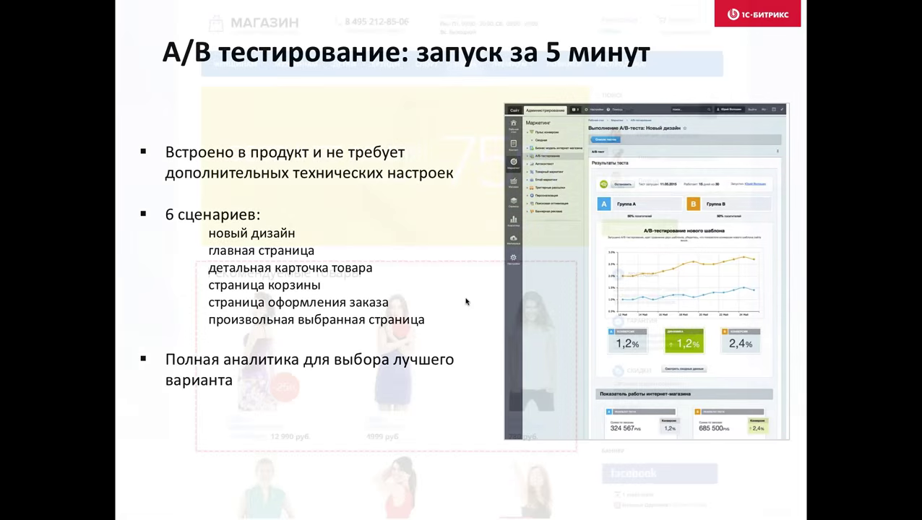
# Exit the slide show and switch to Chrome with the store's profitability model page
pyautogui.press('Escape')
pyautogui.click(331, 509)
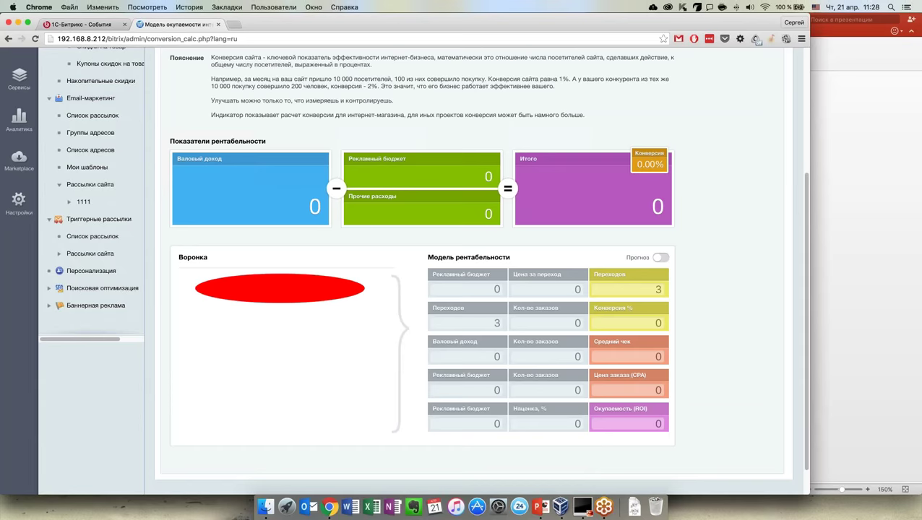
pyautogui.scroll(5, 248, 302)
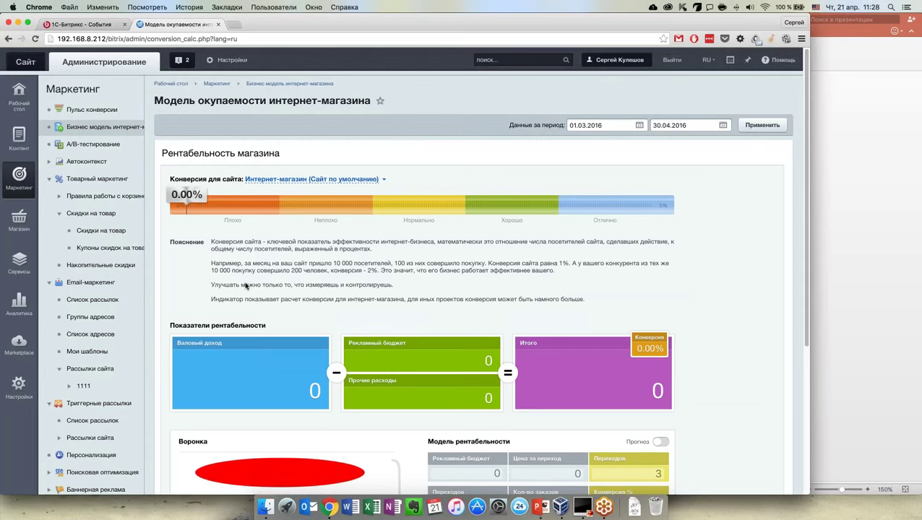
# Open the public home page of the online store and browse its product listing
pyautogui.click(231, 85)
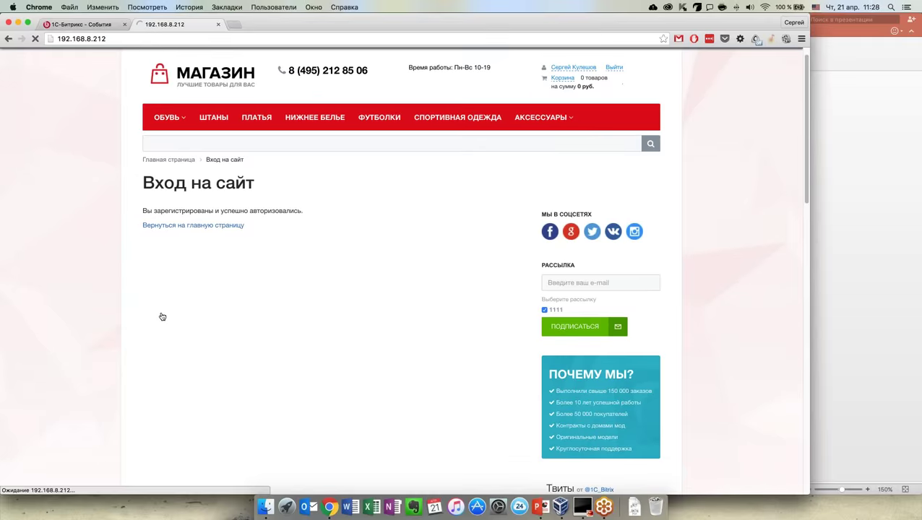
pyautogui.scroll(-10, 163, 316)
pyautogui.scroll(-10, 163, 316)
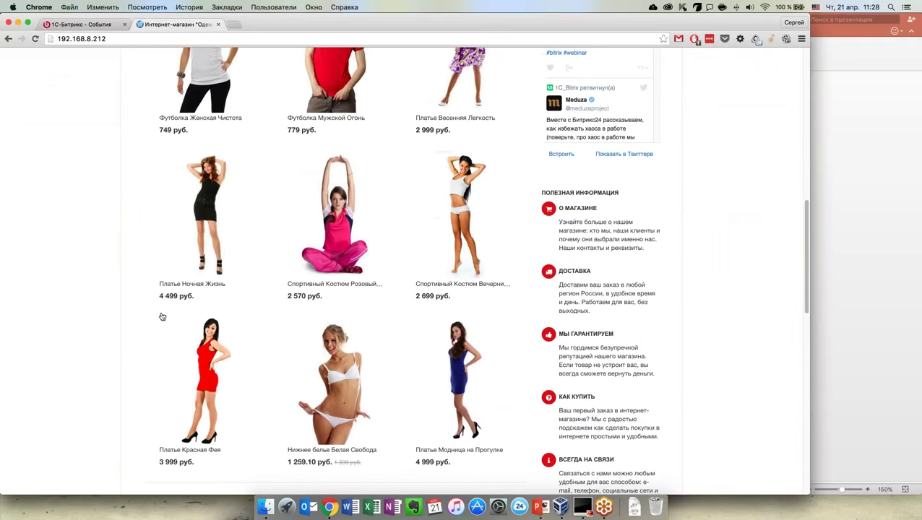
# Open the Платья category of the store and view its best-seller and personal recommendation blocks
pyautogui.scroll(12, 379, 248)
pyautogui.scroll(5, 379, 248)
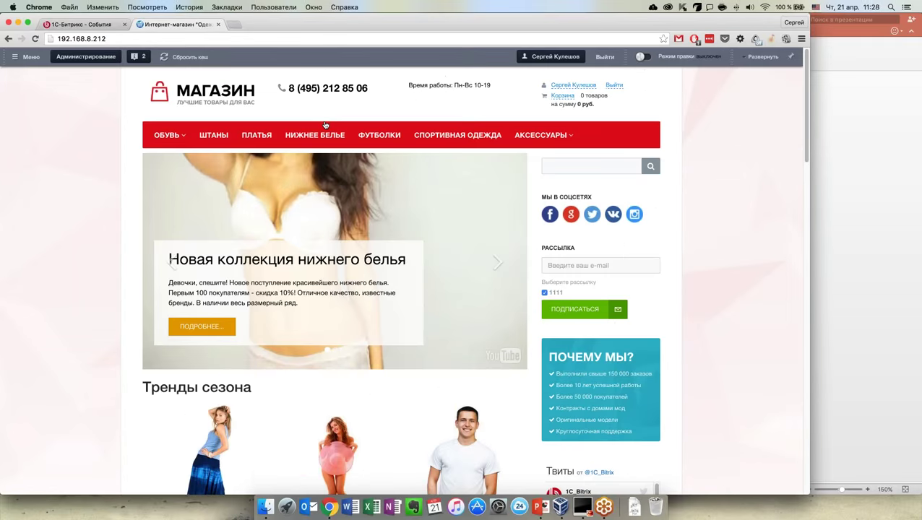
pyautogui.click(247, 137)
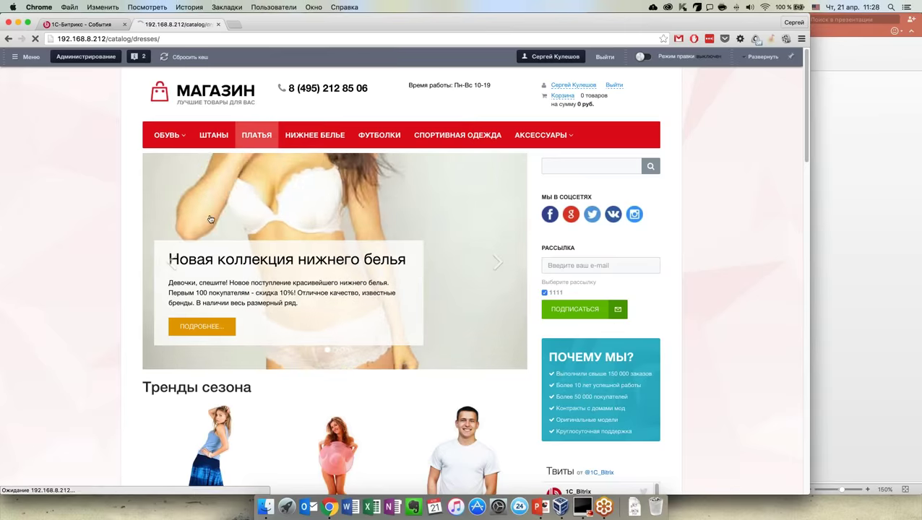
pyautogui.scroll(-10, 240, 271)
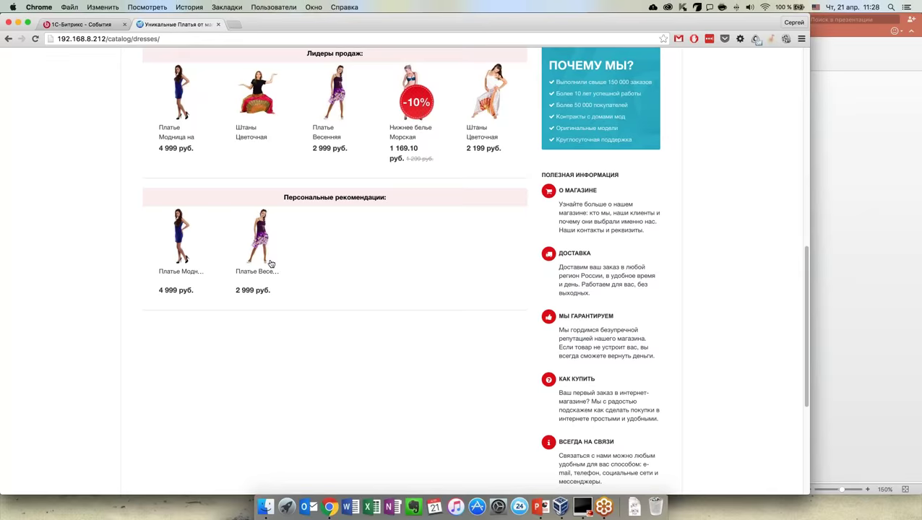
# Turn on the edit mode (Режим правки) for the Платья page and look for the controls of the catalog component
pyautogui.scroll(15, 326, 246)
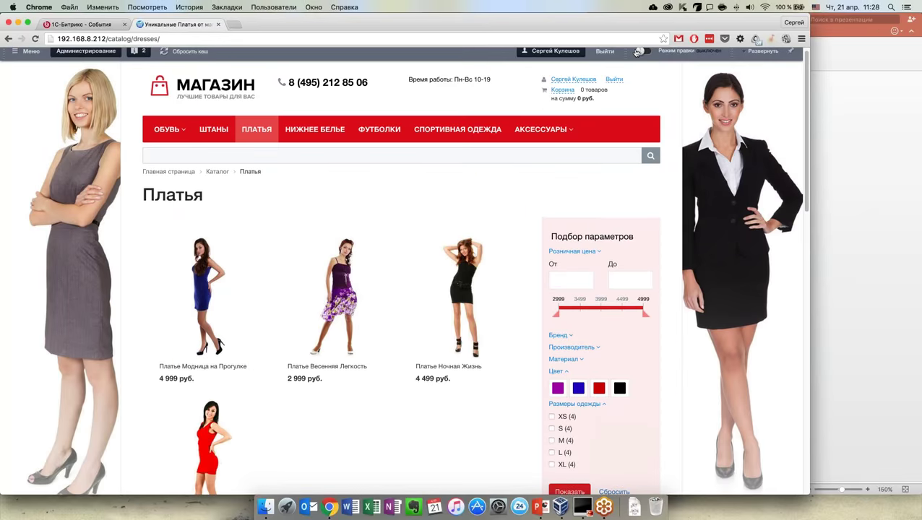
pyautogui.click(639, 53)
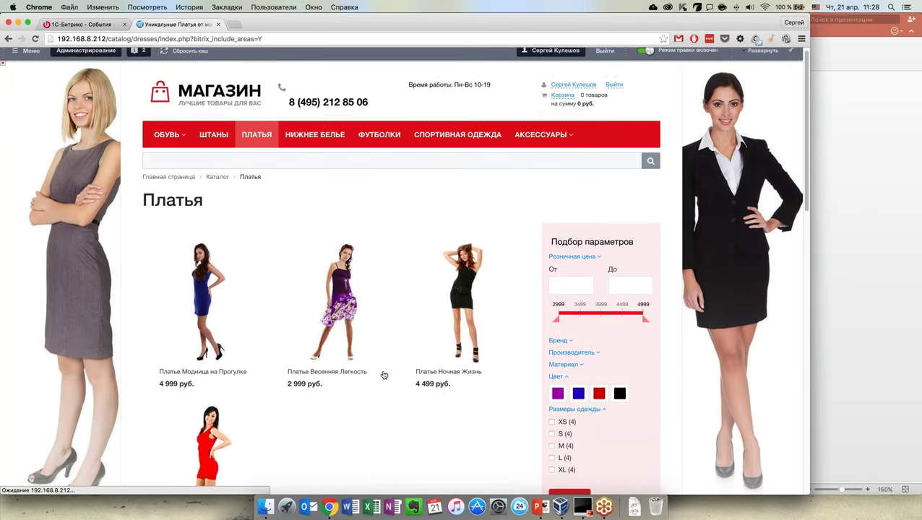
pyautogui.scroll(-5, 384, 376)
pyautogui.scroll(-5, 384, 376)
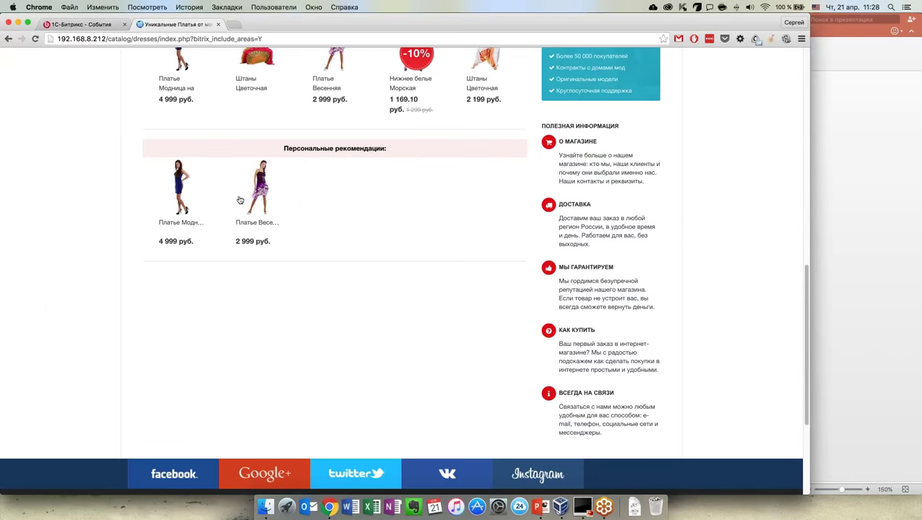
pyautogui.rightClick(316, 188)
pyautogui.click(316, 188)
pyautogui.scroll(2, 311, 221)
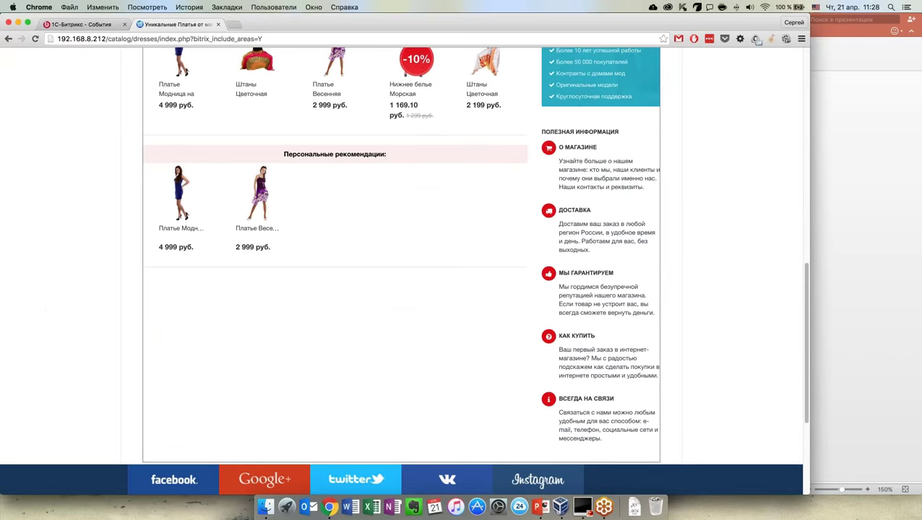
pyautogui.scroll(10, 311, 227)
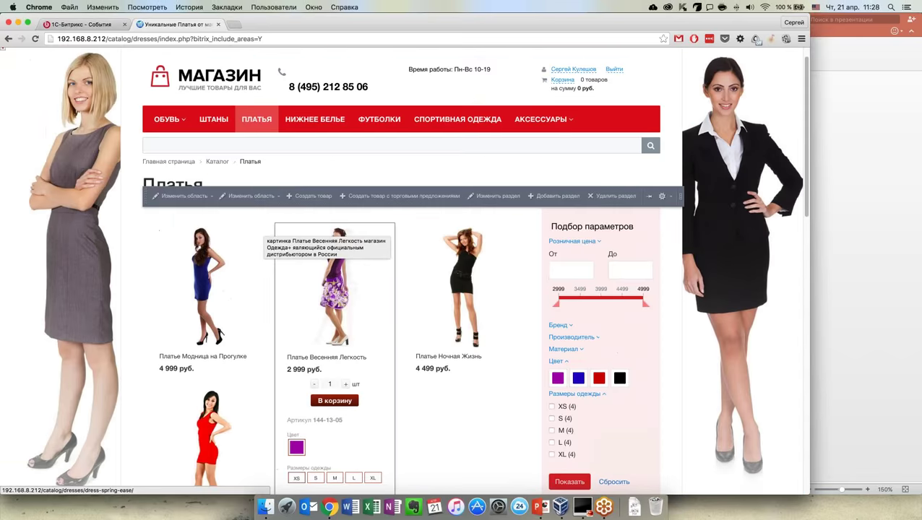
pyautogui.rightClick(132, 279)
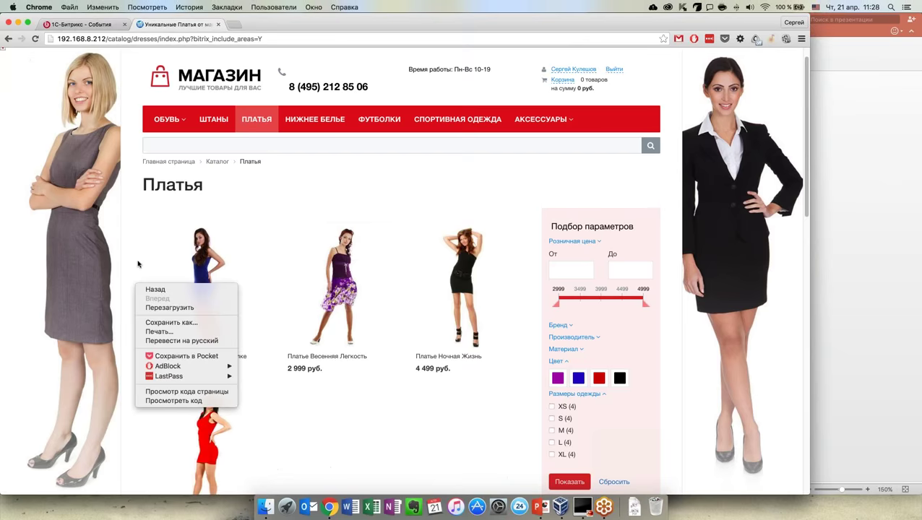
pyautogui.click(142, 250)
# Open the catalog component's parameters at the Персональные рекомендации section and enlarge the dialog
pyautogui.moveTo(188, 239)
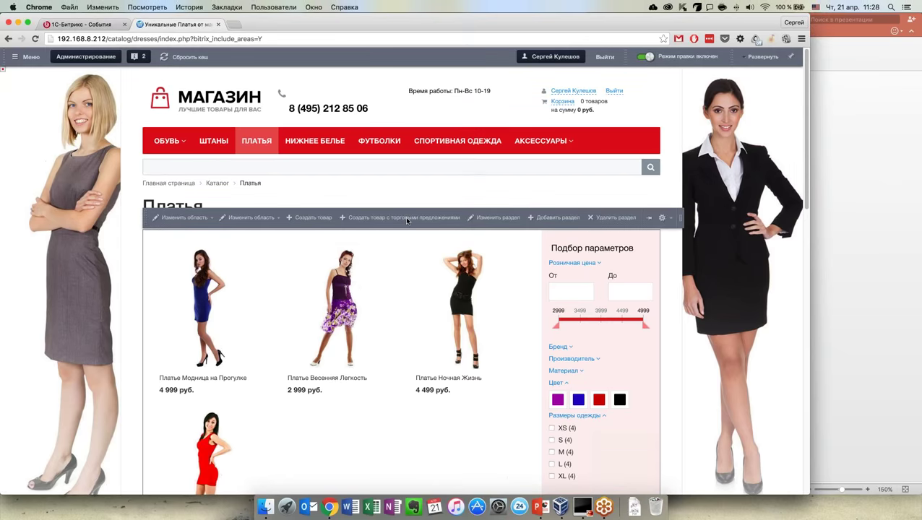
pyautogui.click(662, 219)
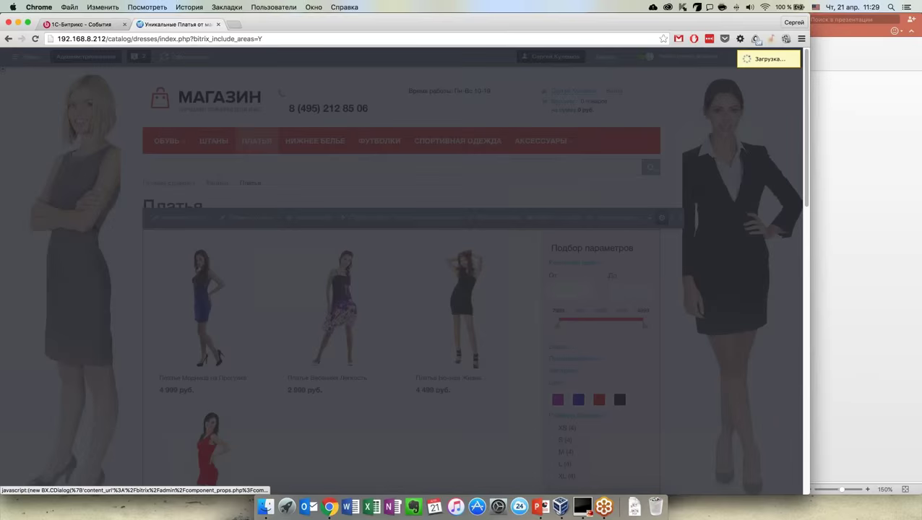
pyautogui.scroll(-10, 270, 290)
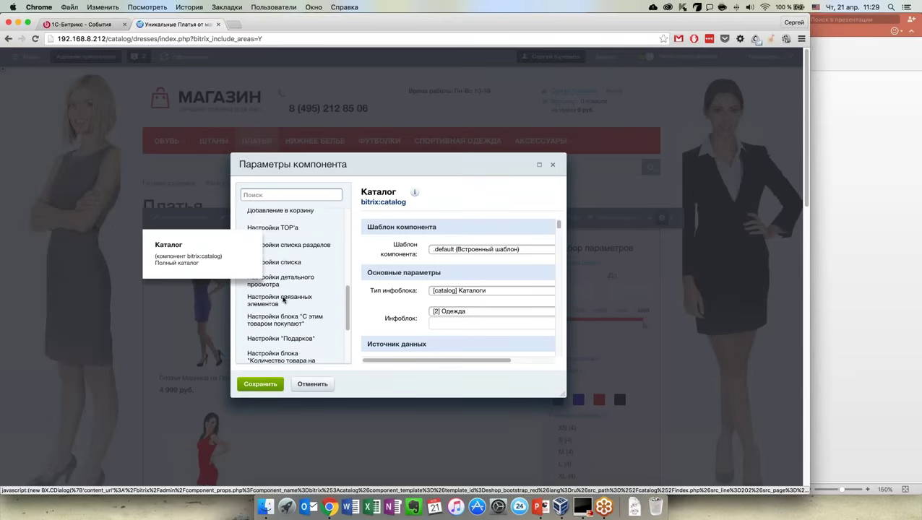
pyautogui.click(302, 295)
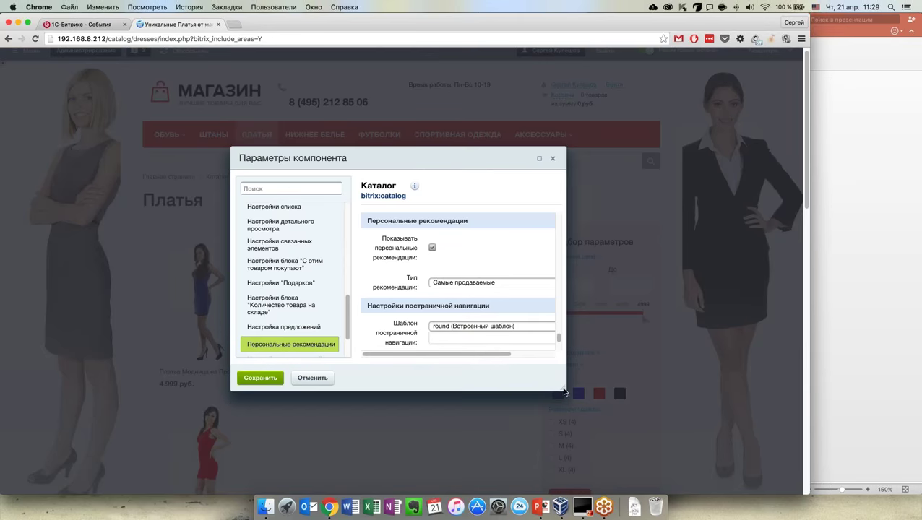
pyautogui.moveTo(565, 391); pyautogui.dragTo(667, 416)
pyautogui.scroll(5, 506, 308)
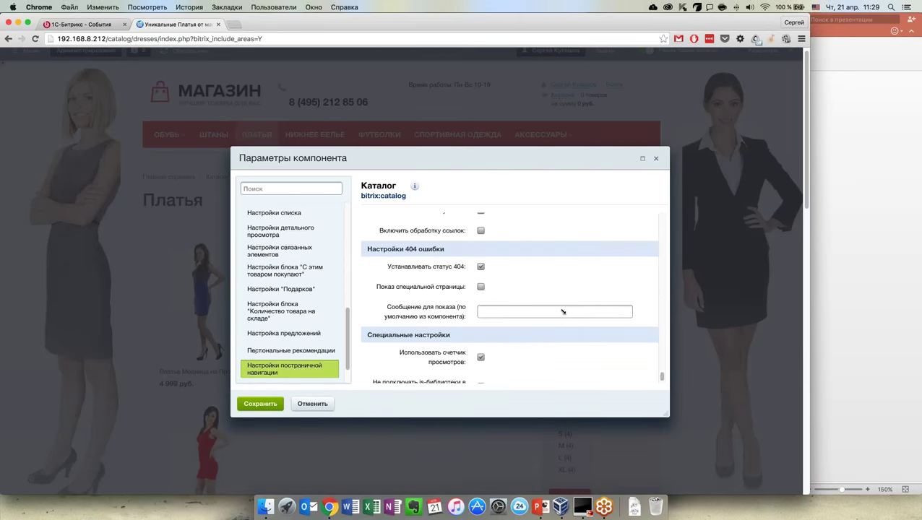
pyautogui.click(303, 350)
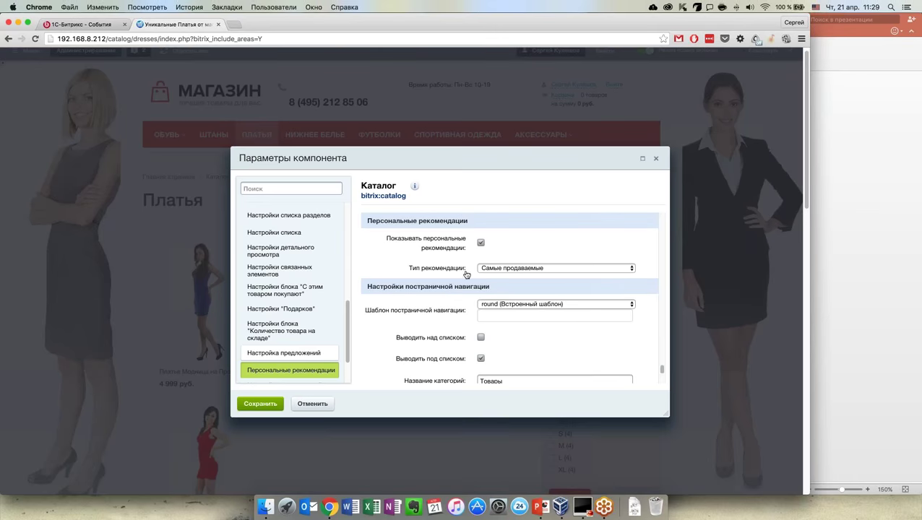
# Review the available options for the recommendation type (Тип рекомендации) without choosing a different one
pyautogui.click(575, 269)
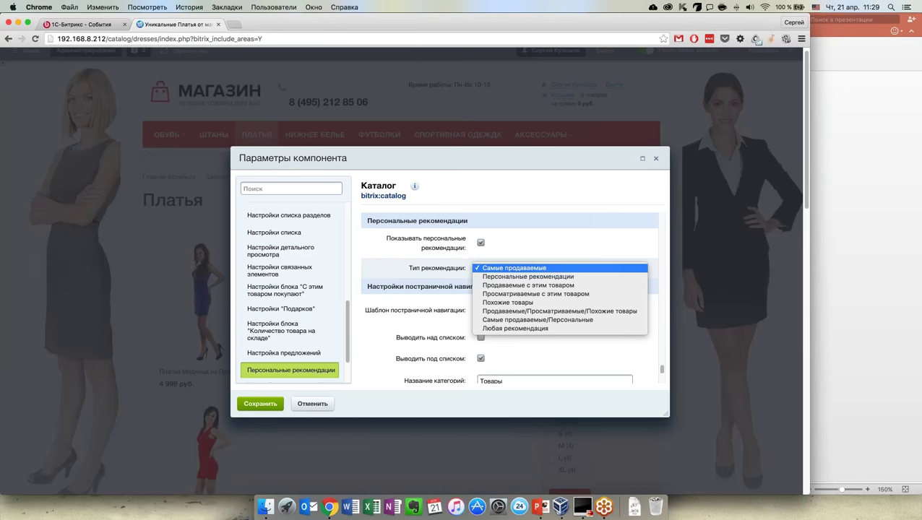
pyautogui.press('Down')
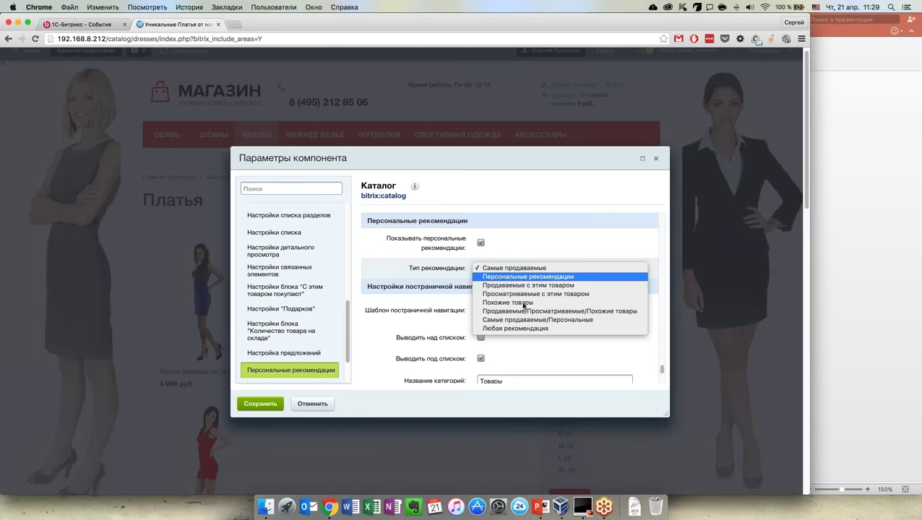
pyautogui.click(582, 352)
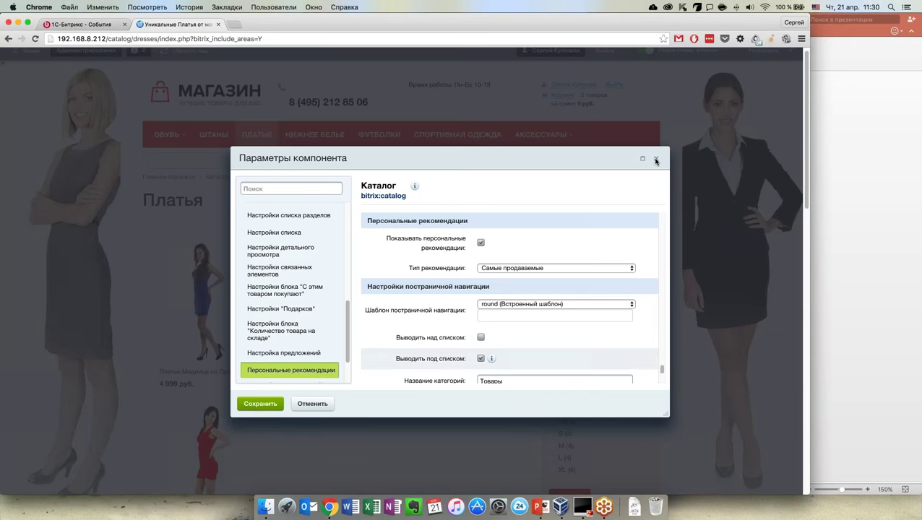
pyautogui.click(557, 269)
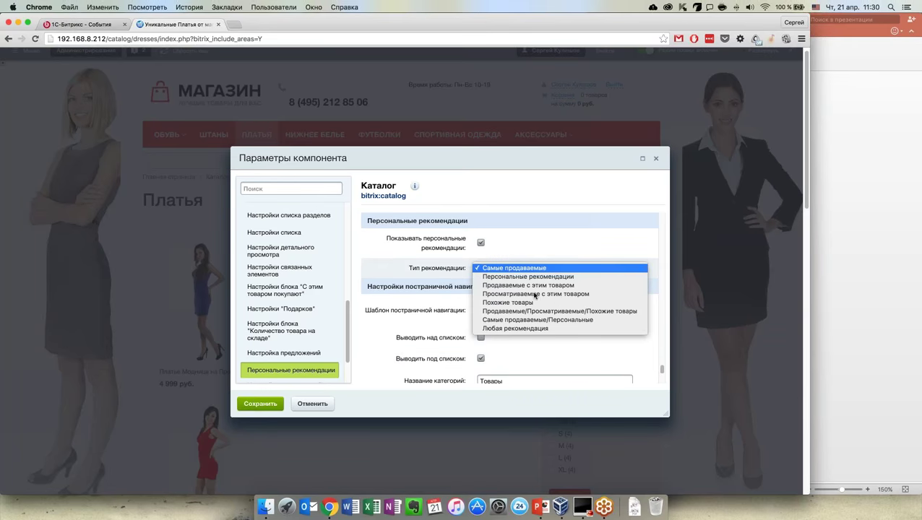
pyautogui.click(572, 248)
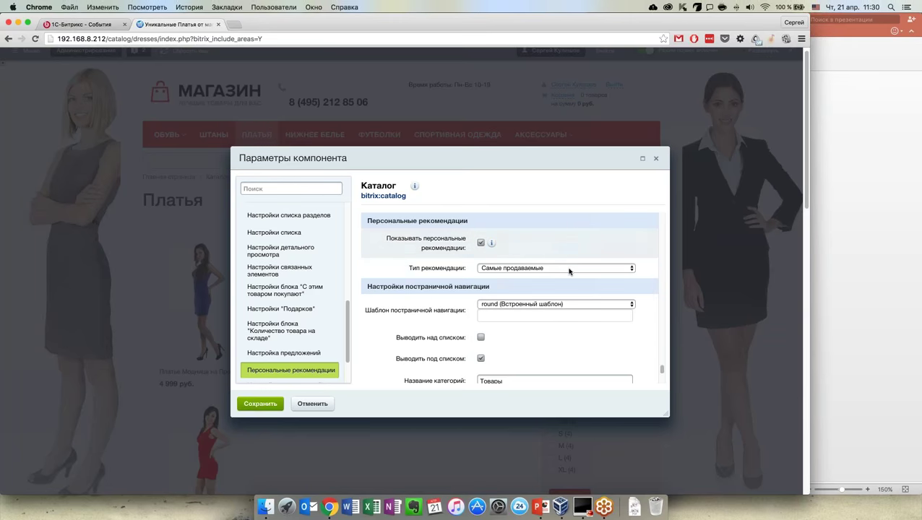
# Set the recommendation type (Тип рекомендации) to Похожие товары and save the component parameters
pyautogui.click(569, 271)
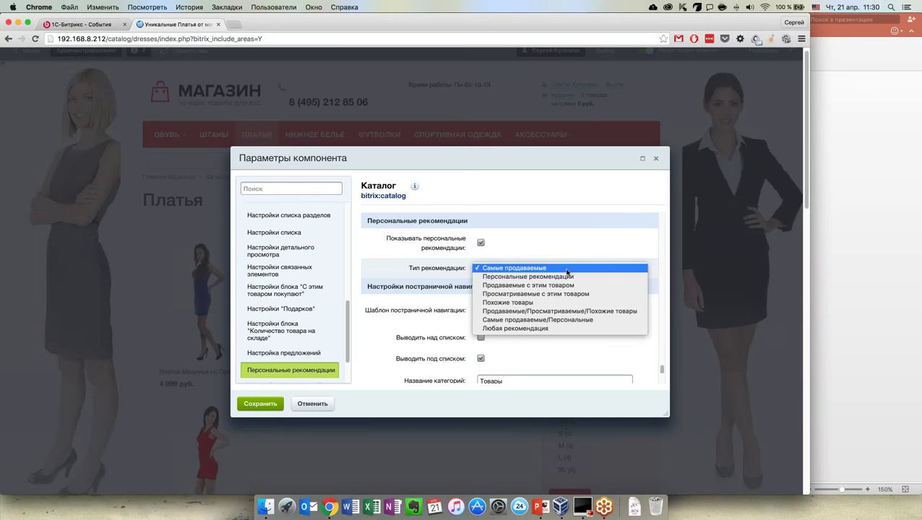
pyautogui.click(517, 304)
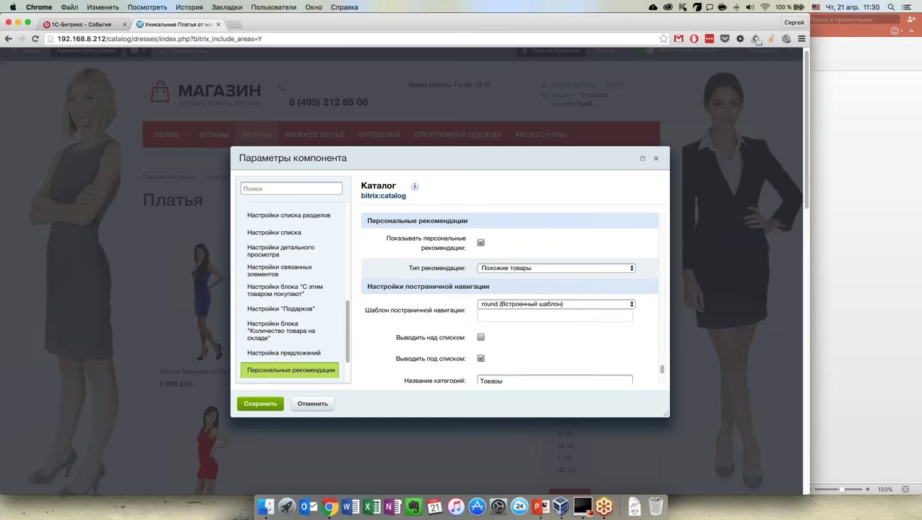
pyautogui.click(265, 407)
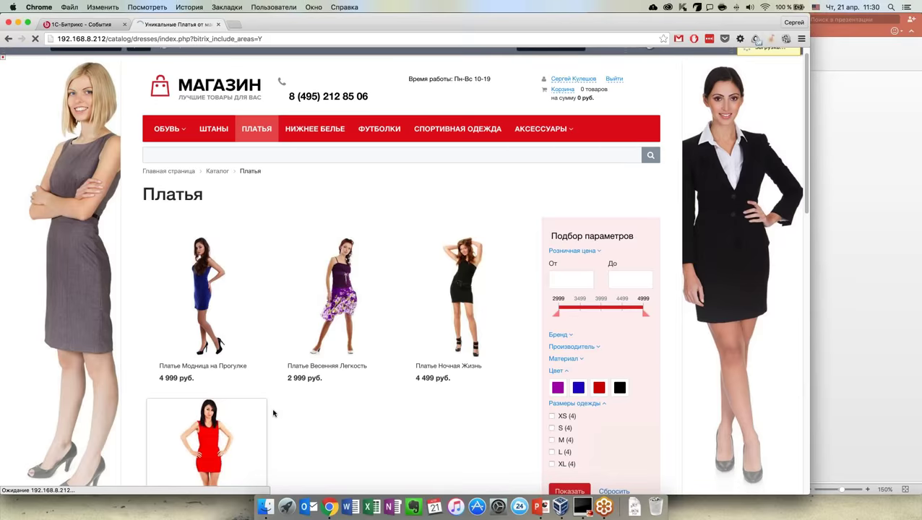
# Look over the reloaded Платья page and dismiss the notification about the component parameters
pyautogui.scroll(-5, 273, 413)
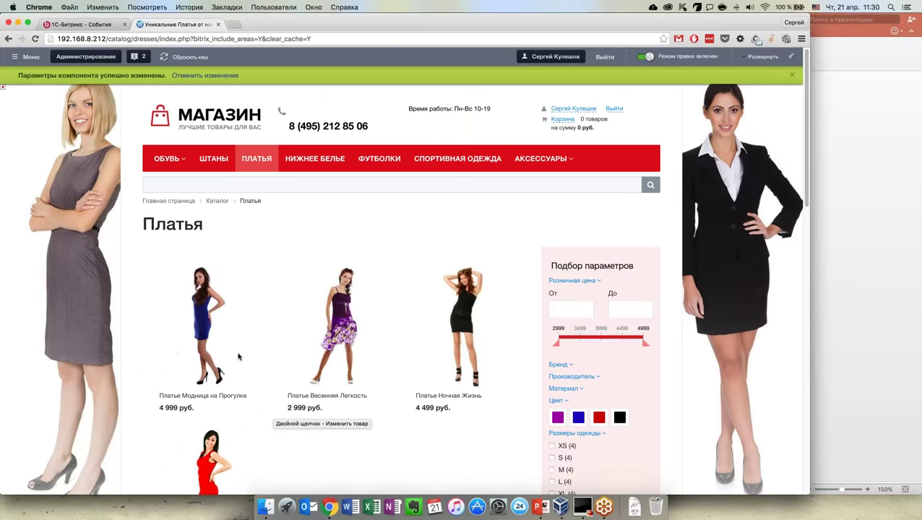
pyautogui.scroll(-10, 242, 355)
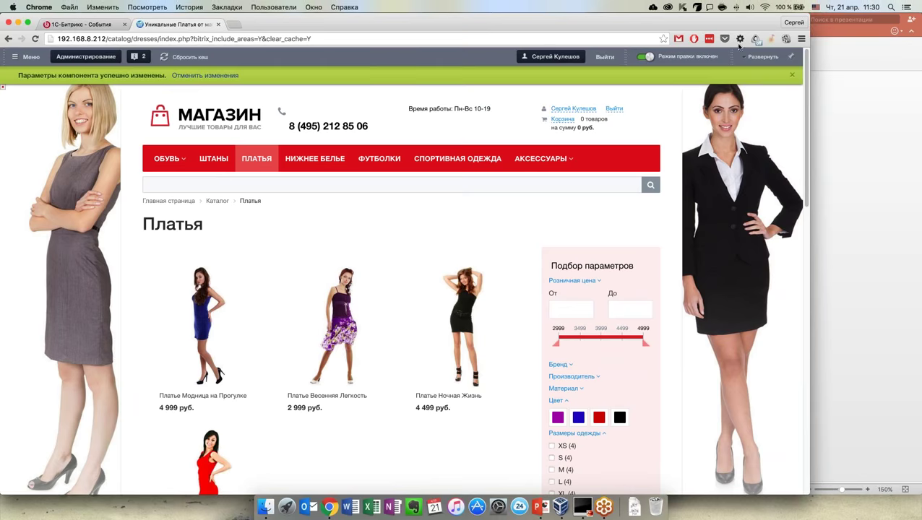
pyautogui.click(792, 77)
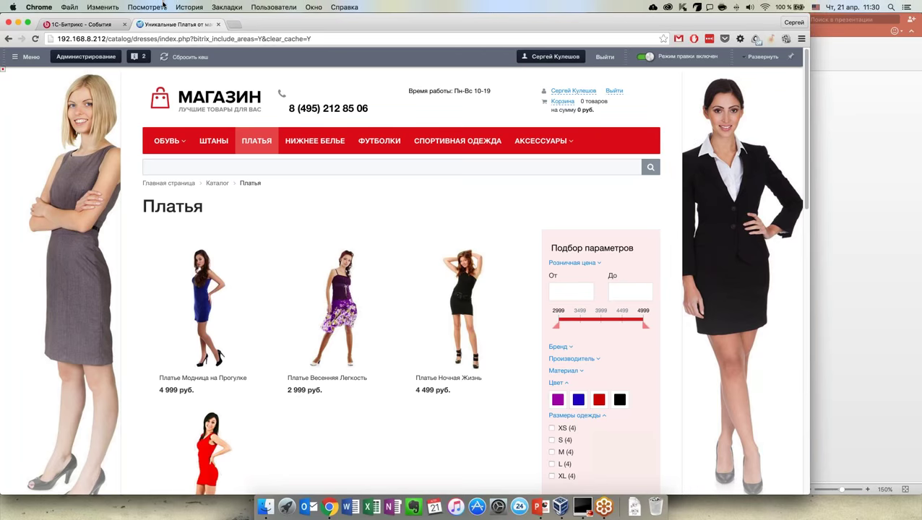
# Switch to PowerPoint, start the slide show from slide 23 and advance to the A/B testing slide
pyautogui.click(845, 82)
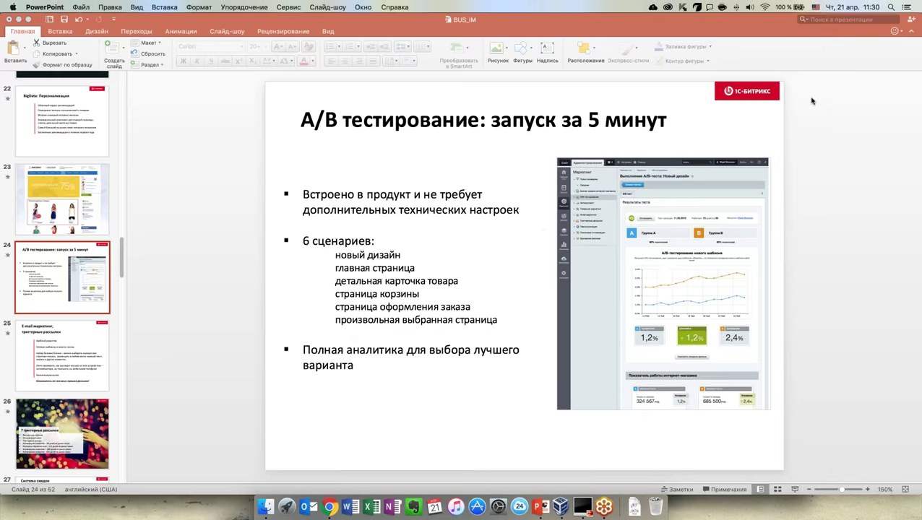
pyautogui.click(63, 230)
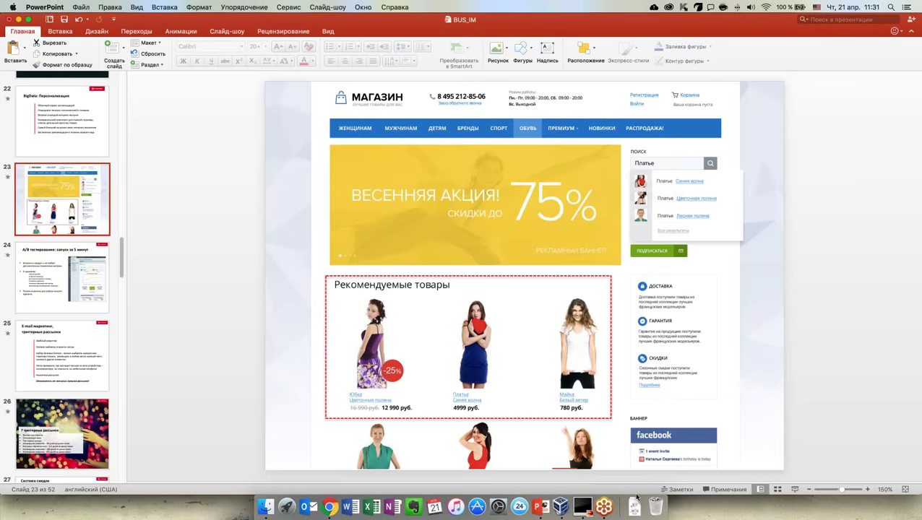
pyautogui.click(793, 491)
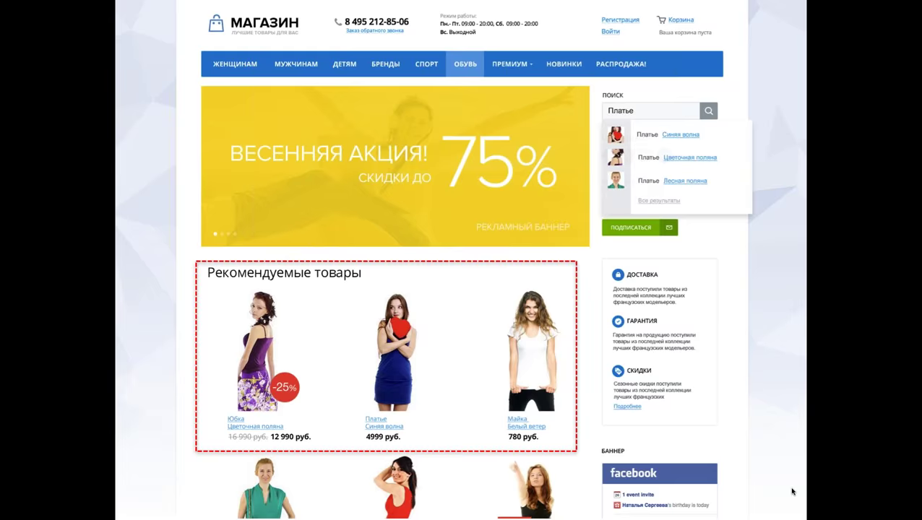
pyautogui.press('Right')
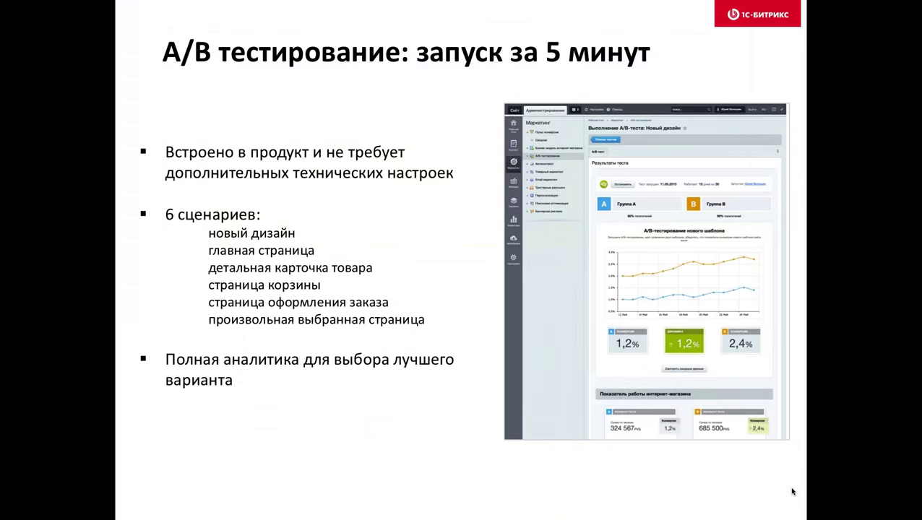